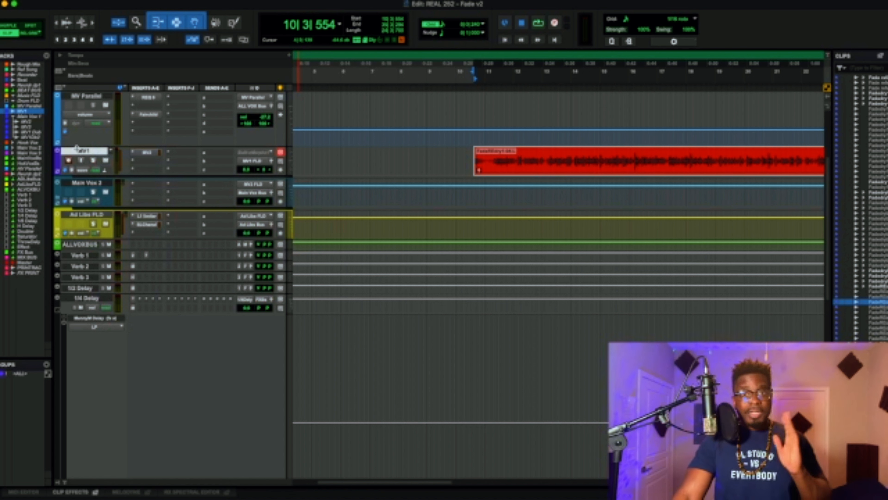
Step: Commit the MV1 track with the commit range set to Selected Tracks and its source track option left at Do Nothing
right_click(75, 153)
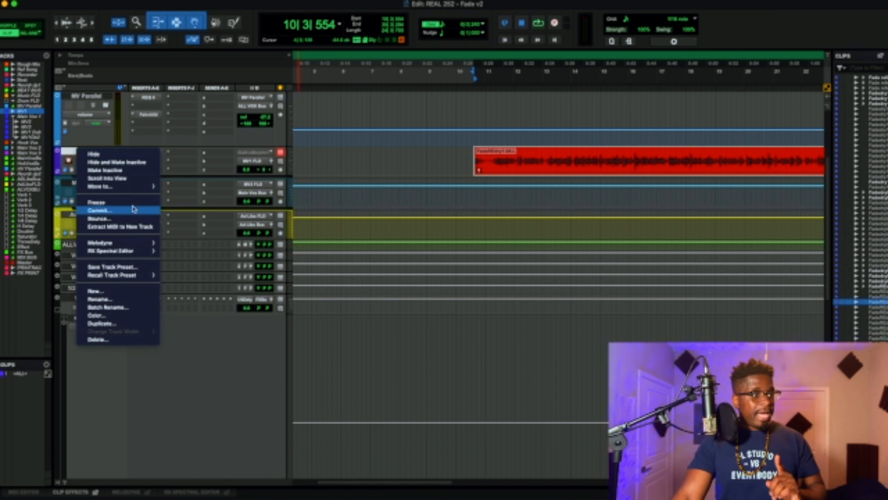
left_click(112, 211)
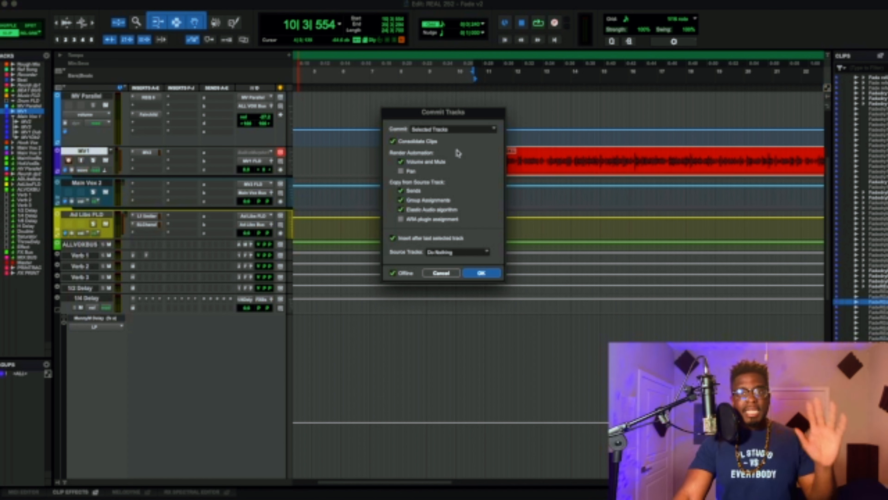
left_click(468, 133)
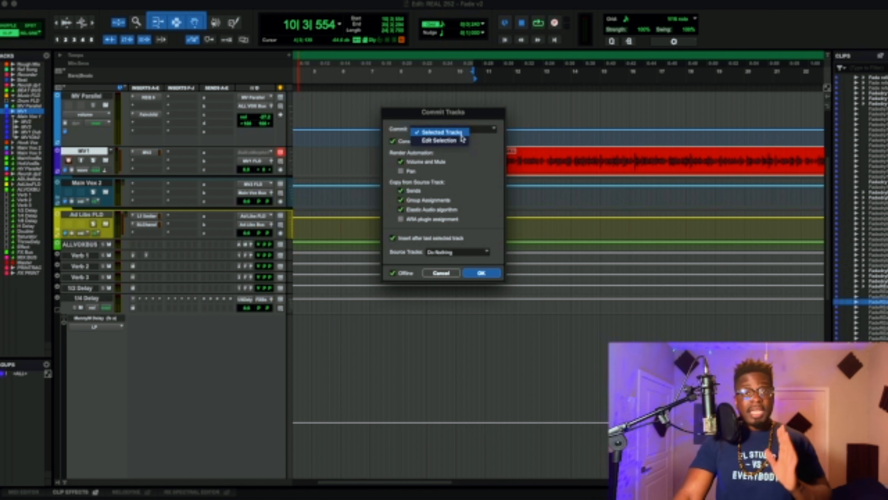
left_click(474, 141)
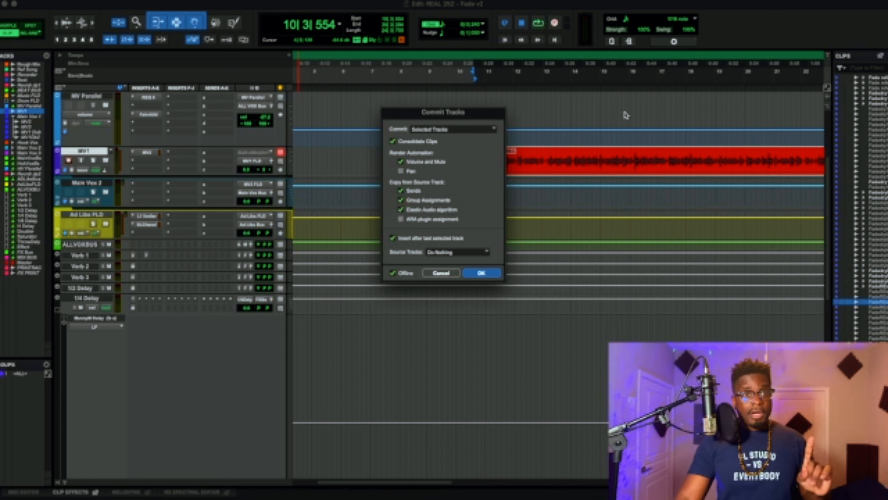
left_click(493, 129)
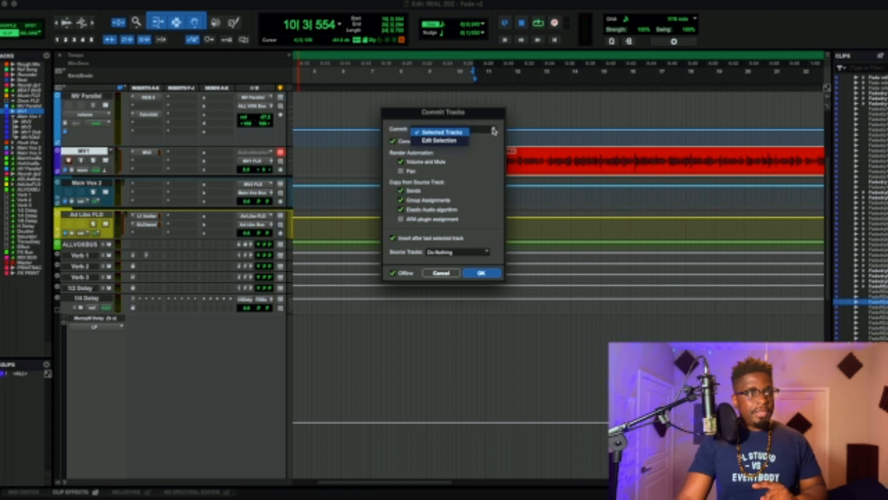
left_click(469, 140)
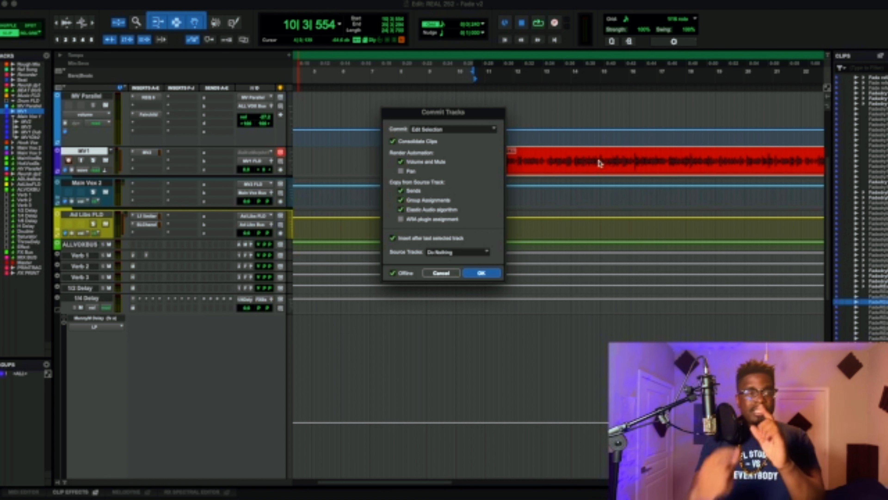
left_click(489, 129)
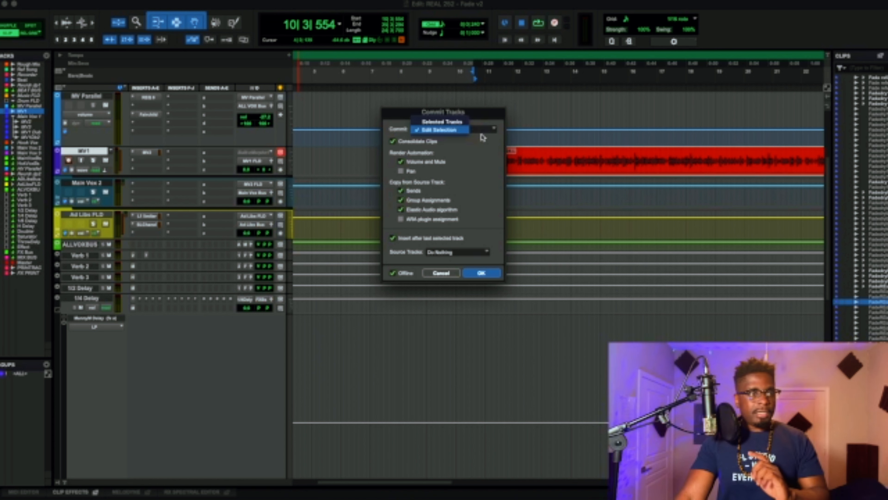
left_click(465, 123)
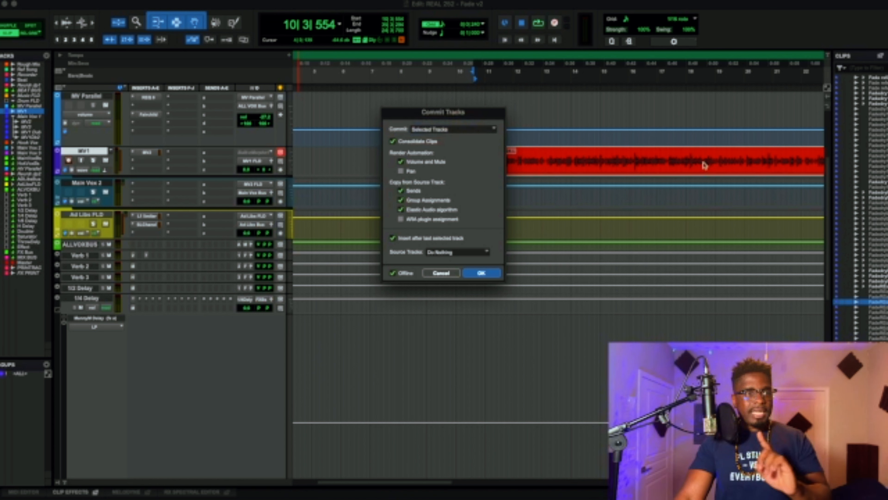
left_click(481, 273)
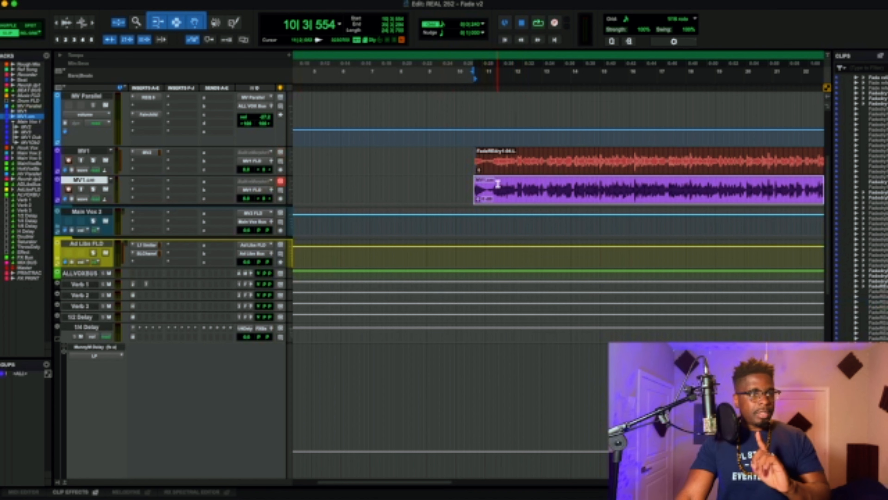
Step: Examine the committed MV1.cm clip along the timeline against the original MV1 clips
scroll(579, 182, "right", 10)
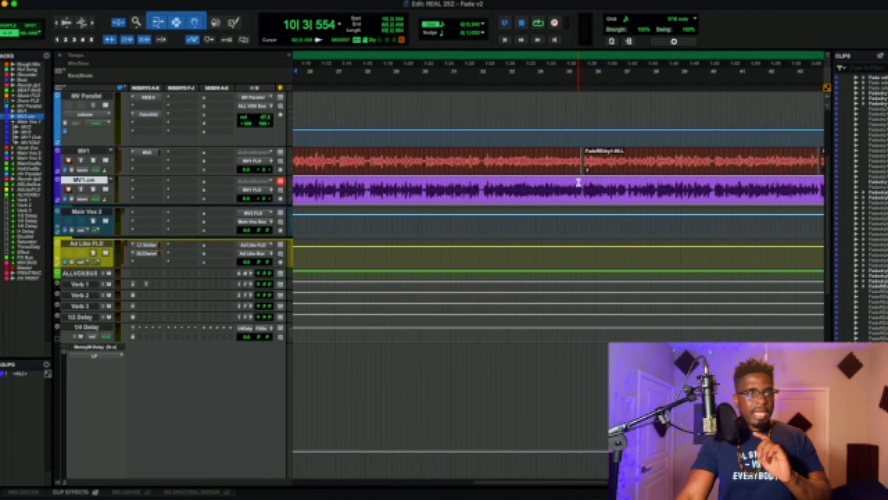
scroll(585, 191, "up", 3)
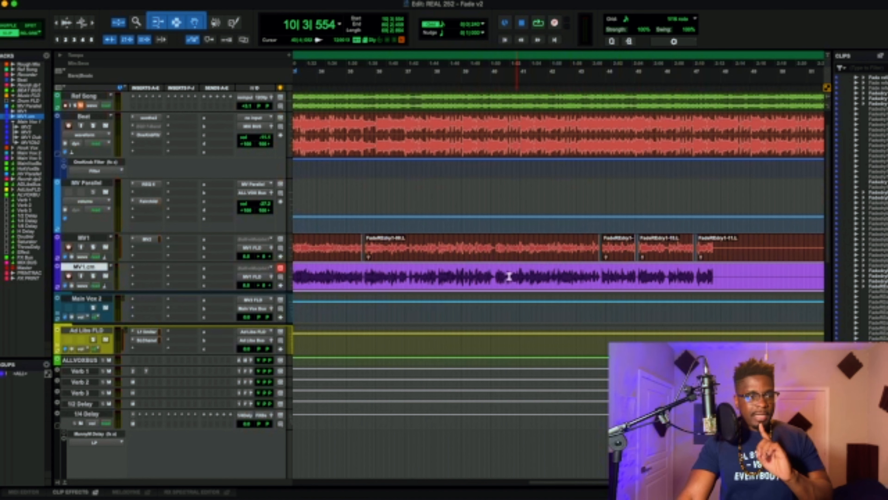
scroll(523, 280, "left", 3)
scroll(524, 280, "up", 2)
scroll(529, 284, "left", 6)
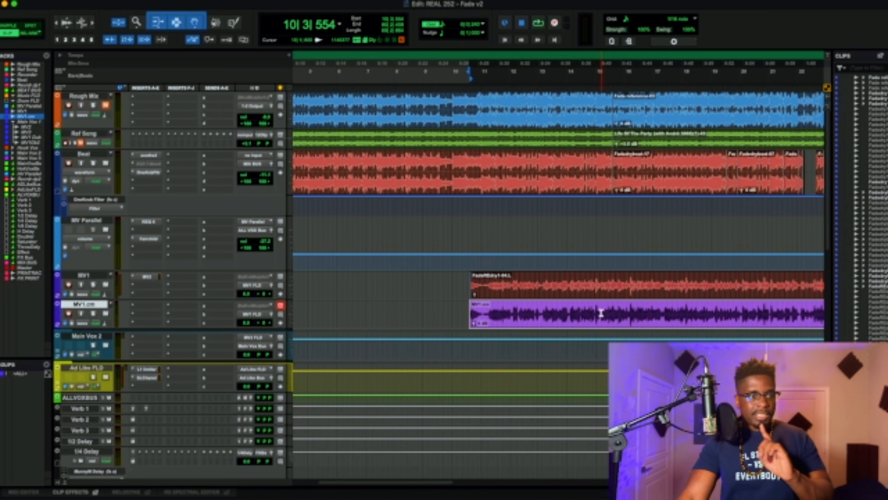
scroll(570, 319, "right", 6)
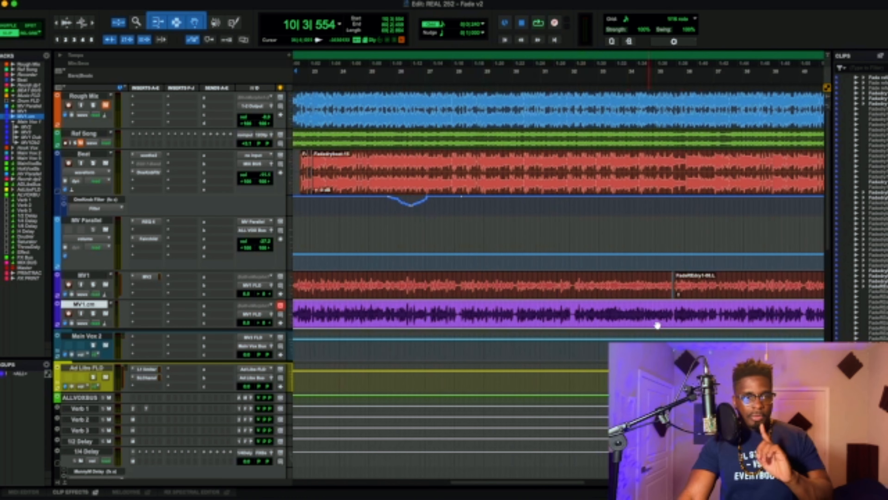
scroll(640, 313, "left", 6)
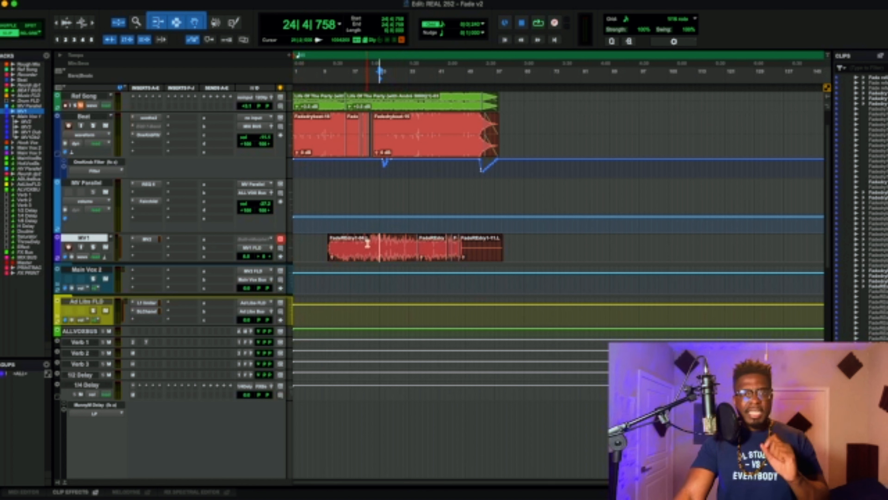
Step: Commit only the first two clips on the MV1 track, using the Edit Selection range
left_click(369, 241)
double_click(370, 241)
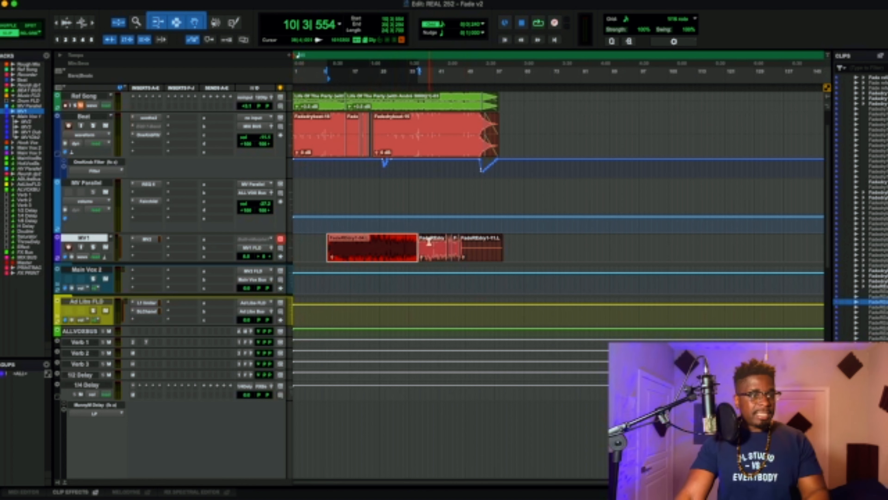
left_click(429, 242, "shift")
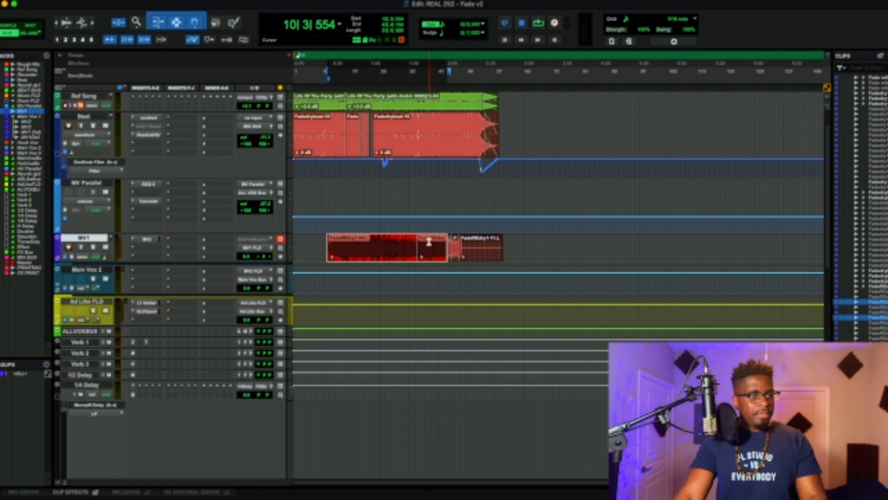
right_click(407, 254)
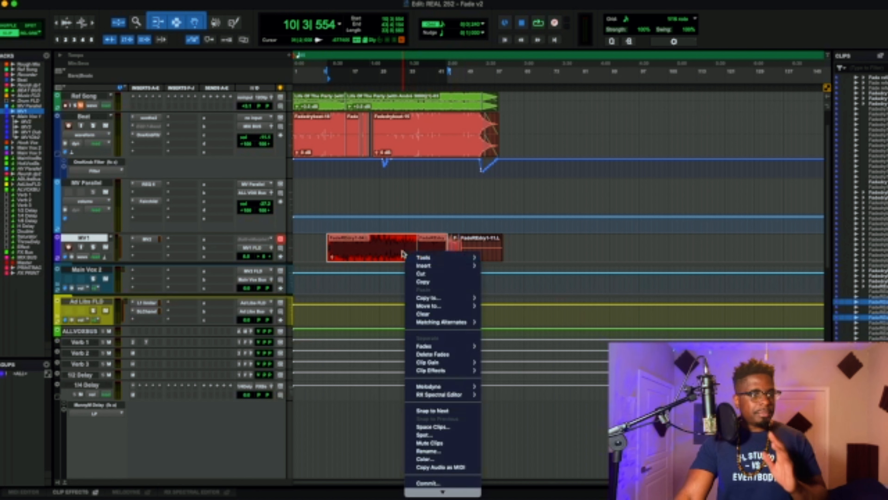
mouse_move(465, 370)
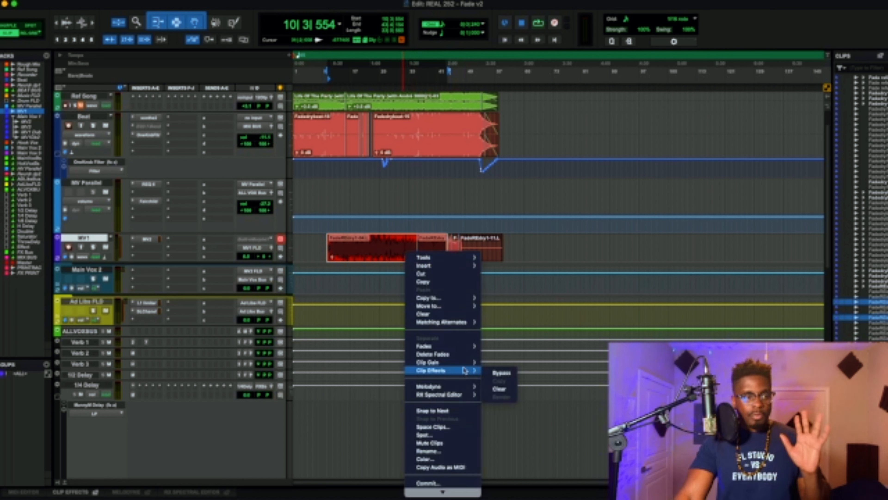
scroll(452, 455, "down", 2)
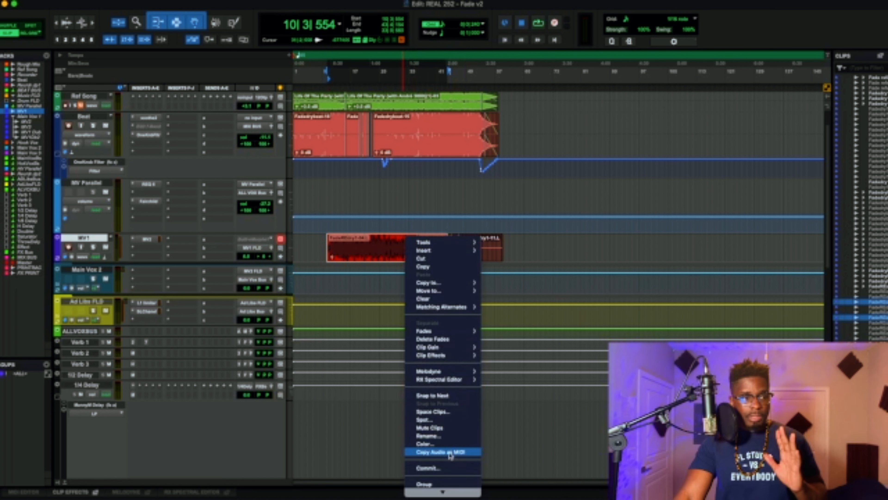
left_click(446, 468)
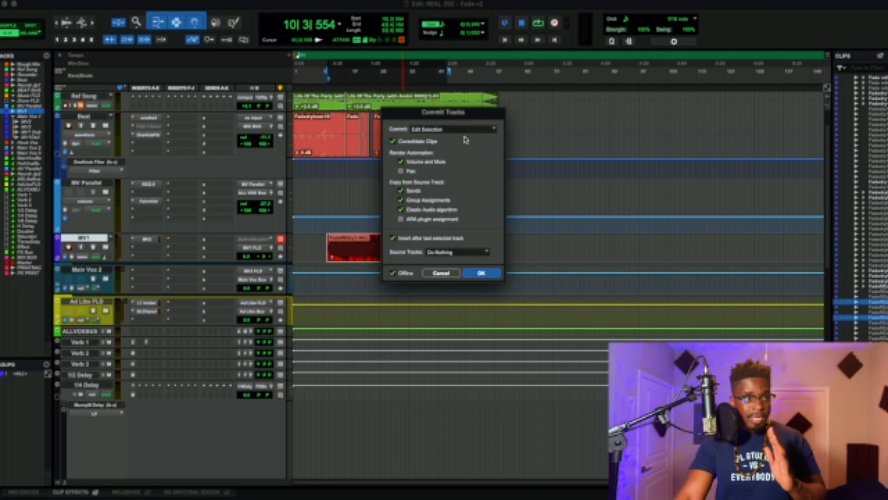
left_click(474, 274)
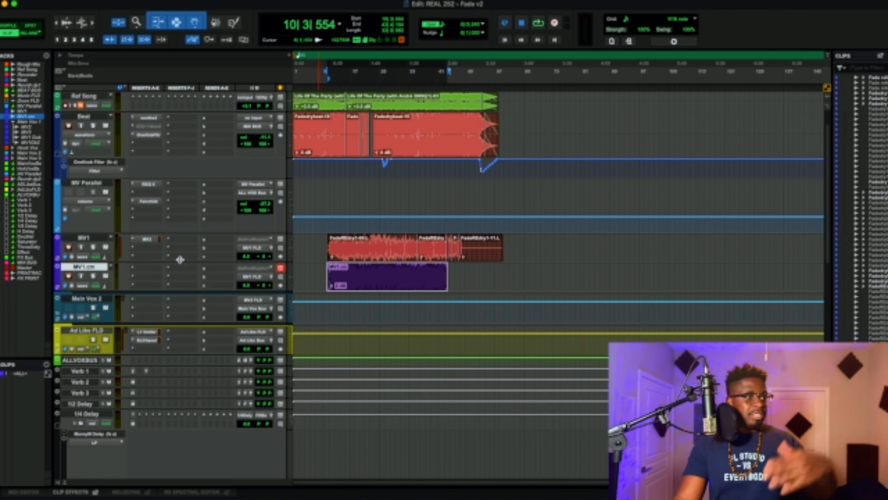
Step: Switch Consolidate Clips back on in the commit options for the MV1 track and cancel the commit
scroll(192, 261, "down", 1)
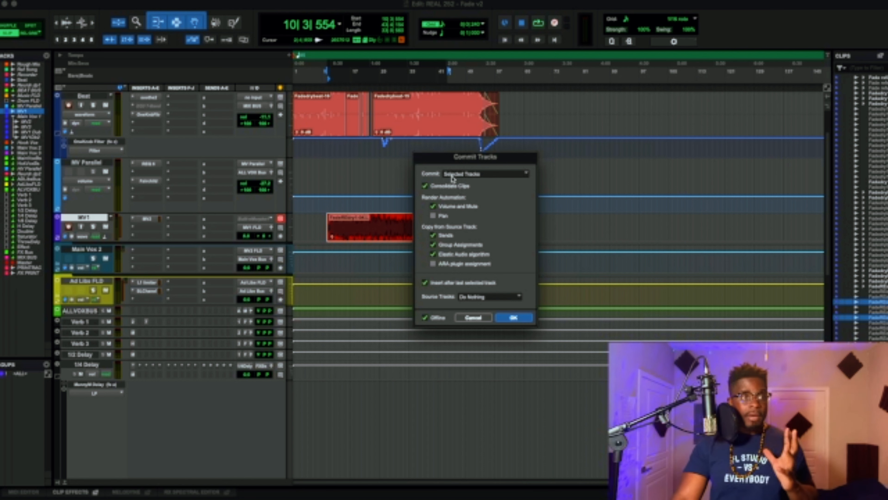
left_click_drag(421, 170, 538, 158)
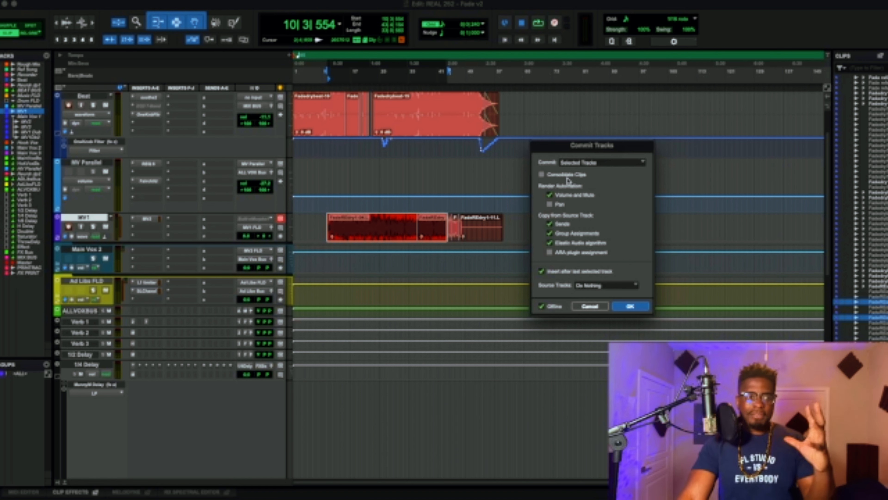
left_click(556, 175)
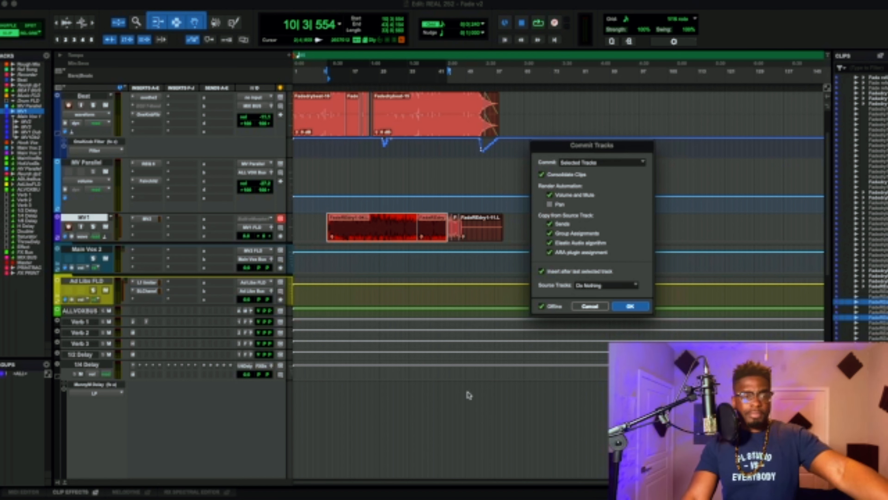
left_click(598, 306)
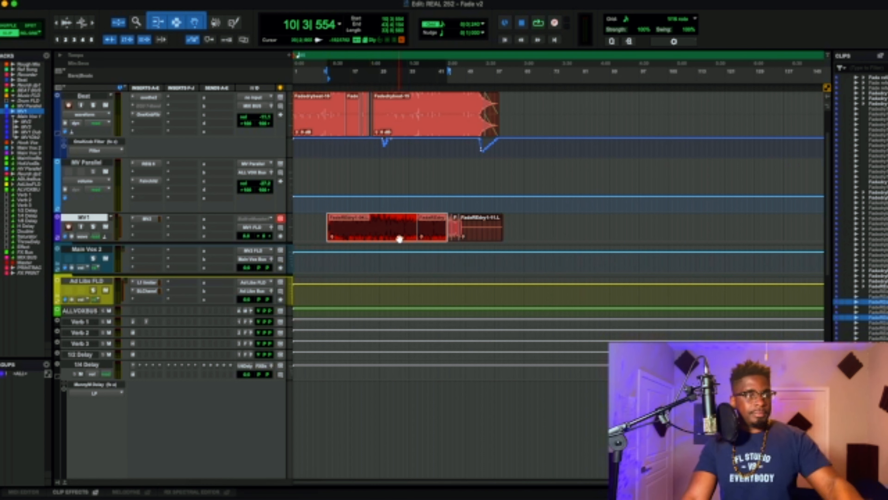
Step: Check the Melodyne commands and the commit options for the two selected MV1 clips without applying them
right_click(394, 227)
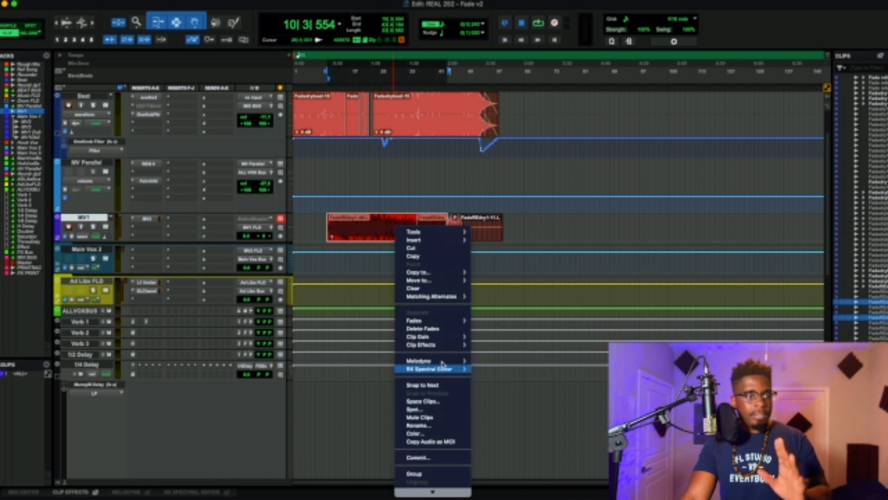
mouse_move(444, 363)
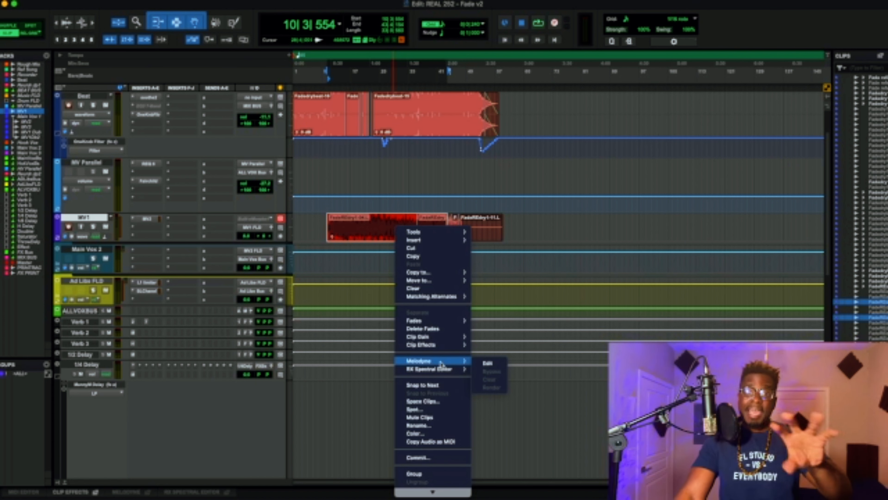
left_click(363, 229)
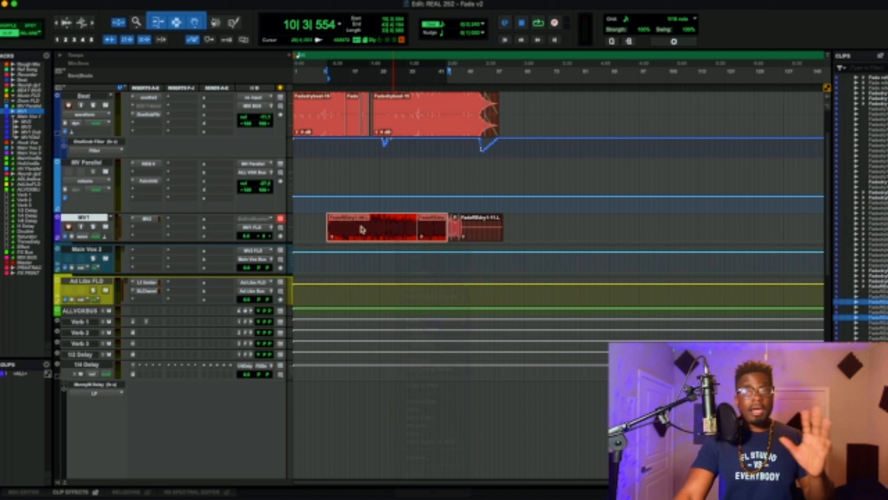
right_click(375, 226)
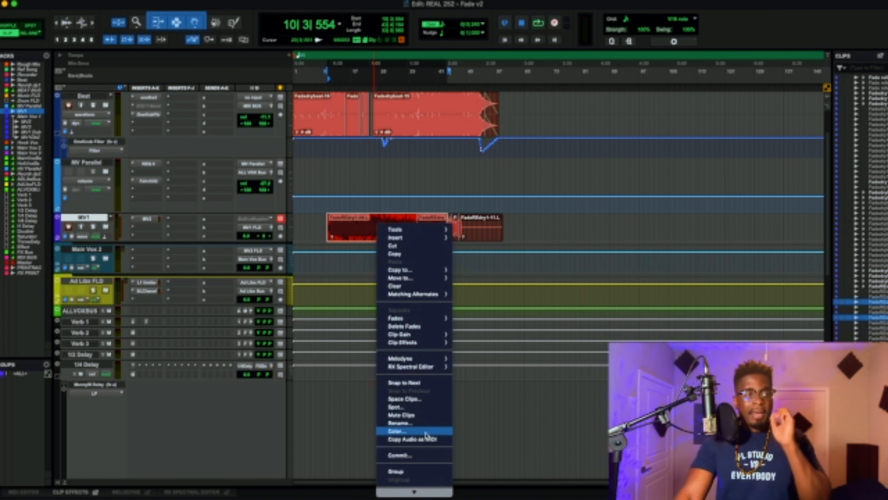
left_click(424, 454)
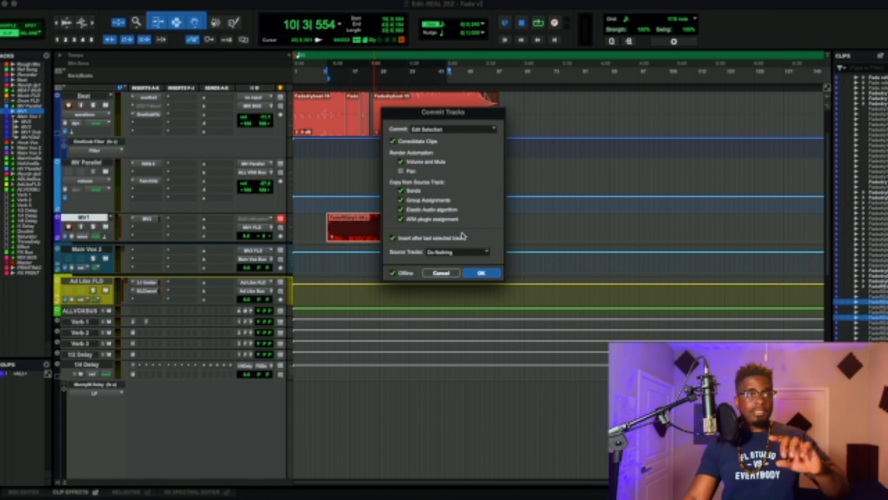
left_click(442, 273)
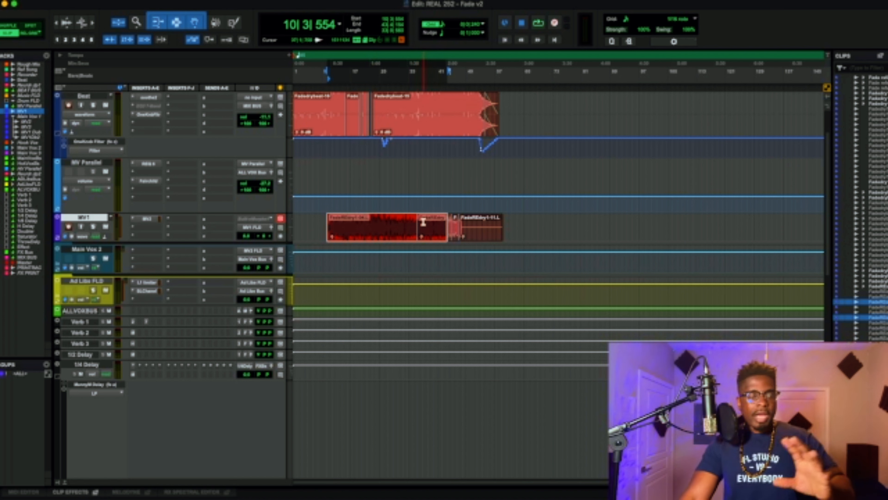
Step: Open the two selected MV1 clips for editing in Melodyne and place the edit cursor in the first clip at 24|4|253
right_click(364, 225)
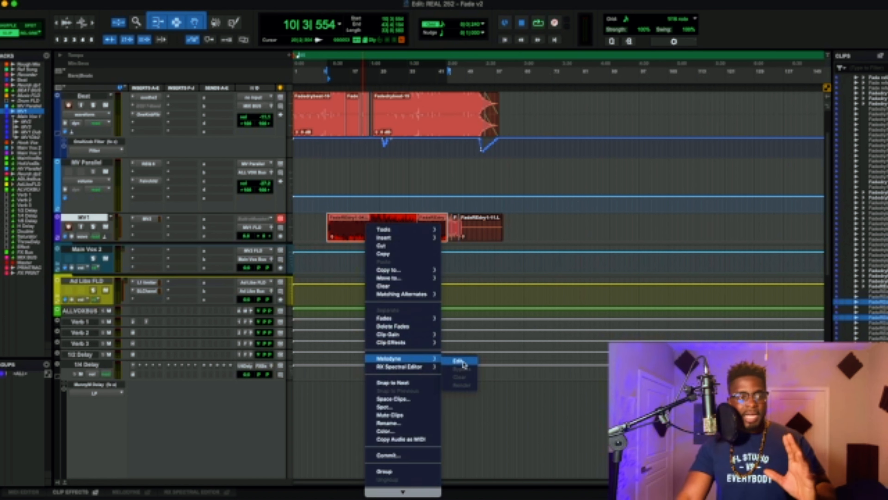
left_click(461, 364)
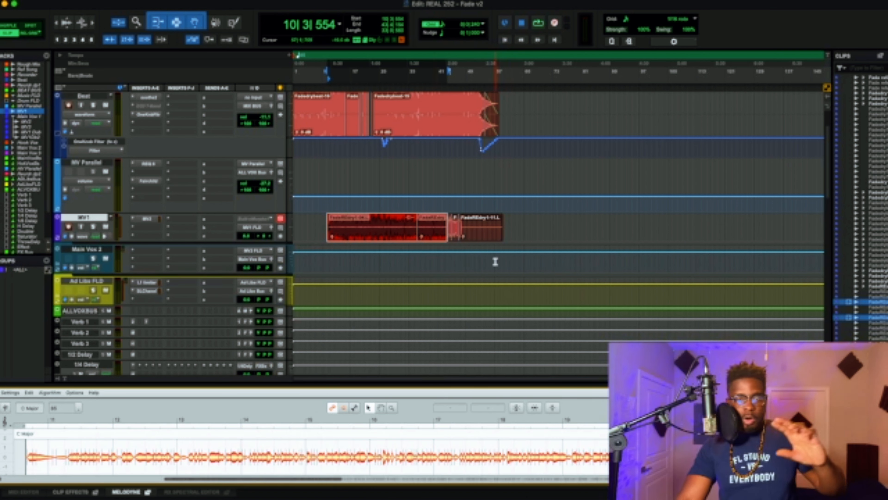
left_click(379, 226)
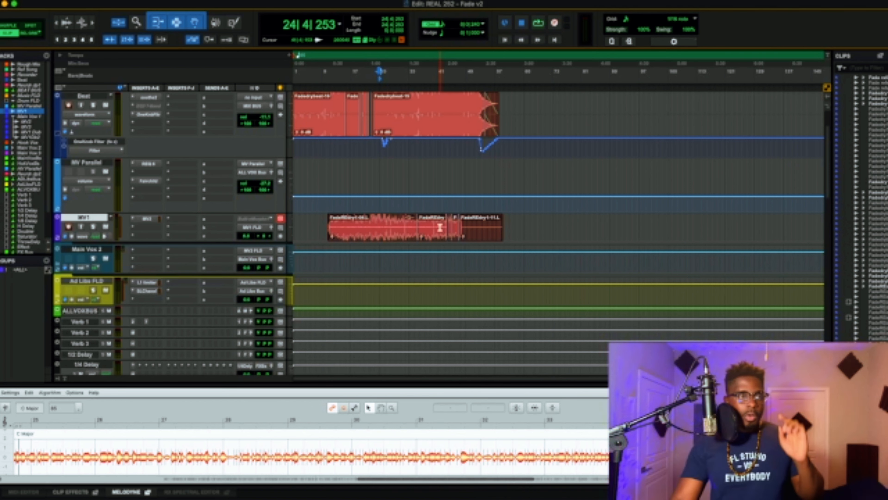
scroll(440, 227, "down", 3)
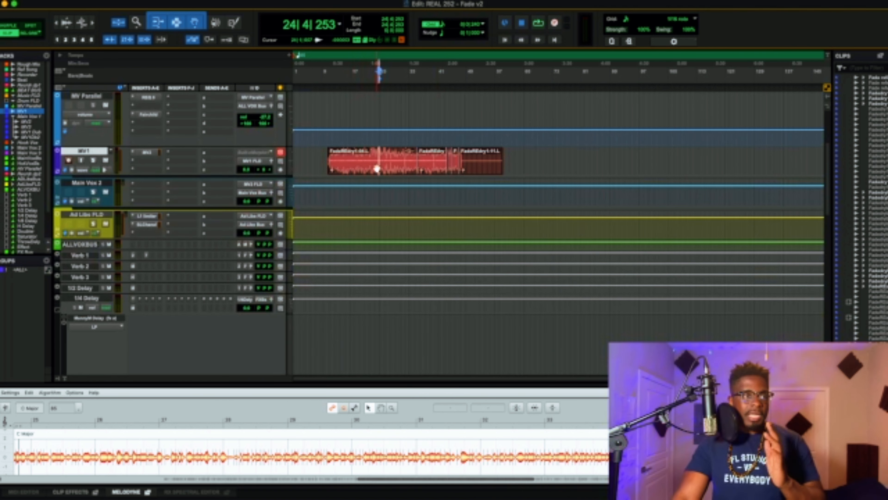
Step: Check the commit options for only the first MV1 clip, using the Edit Selection range, without applying them
left_click(377, 164)
right_click(376, 160)
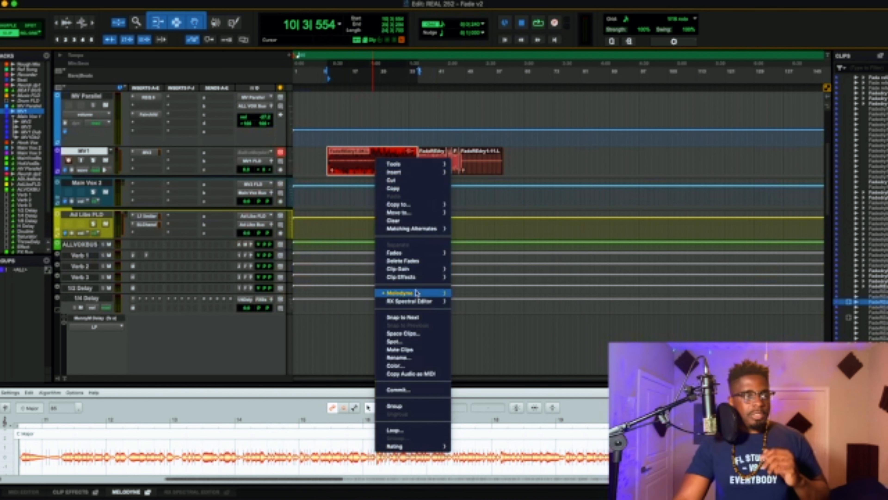
left_click(398, 389)
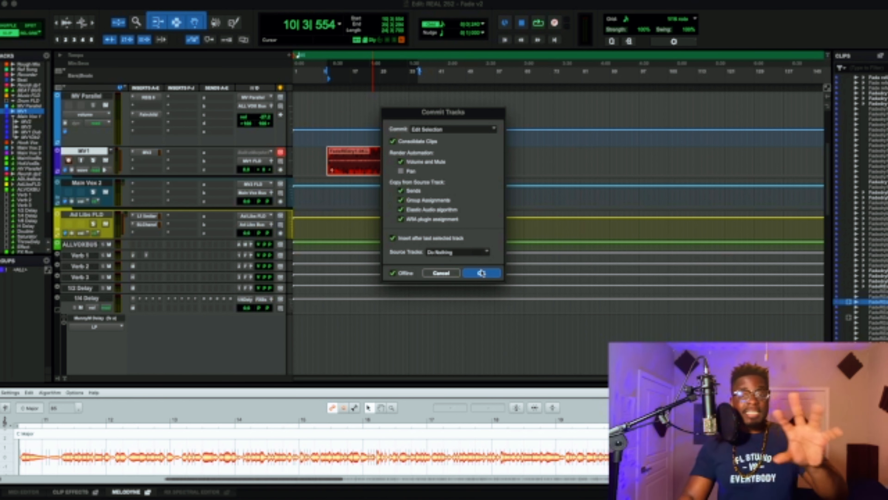
left_click(448, 273)
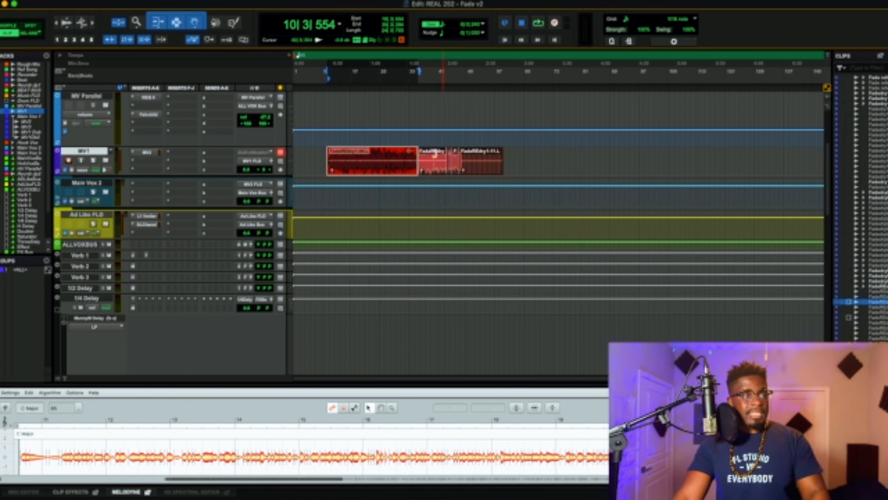
Step: Select all the clips on the MV1 track and commit them as an Edit Selection with Consolidate Clips on and Source Tracks set to Do Nothing
double_click(426, 156)
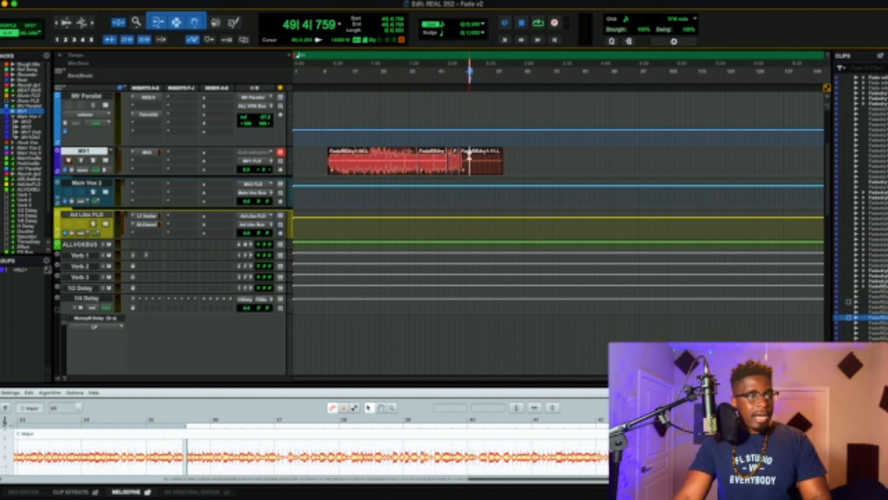
double_click(466, 155)
left_click(372, 157, "shift")
double_click(372, 157, "shift")
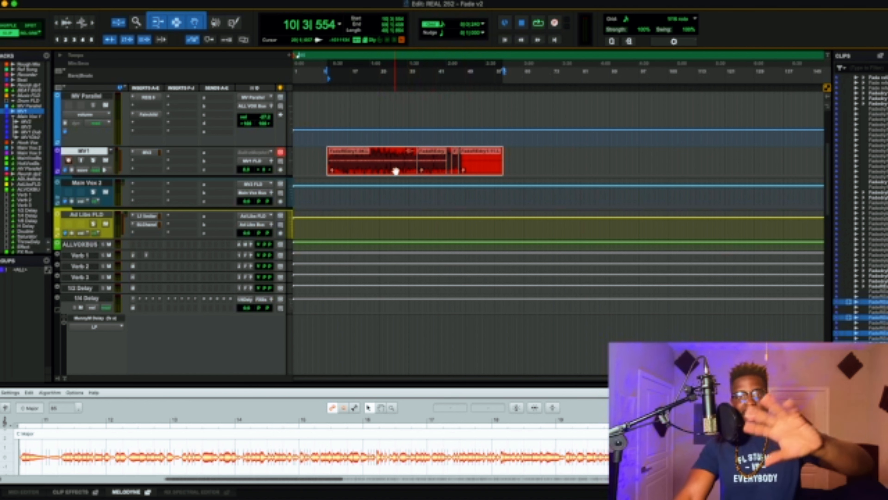
right_click(379, 158)
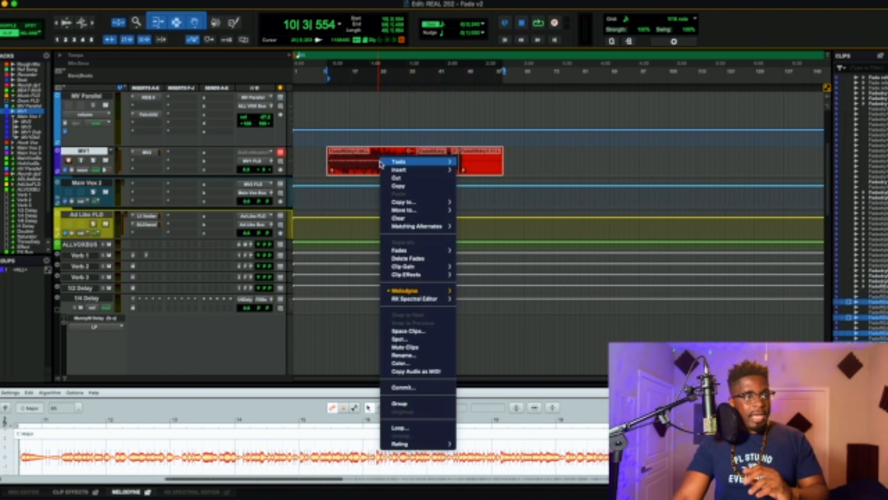
left_click(413, 388)
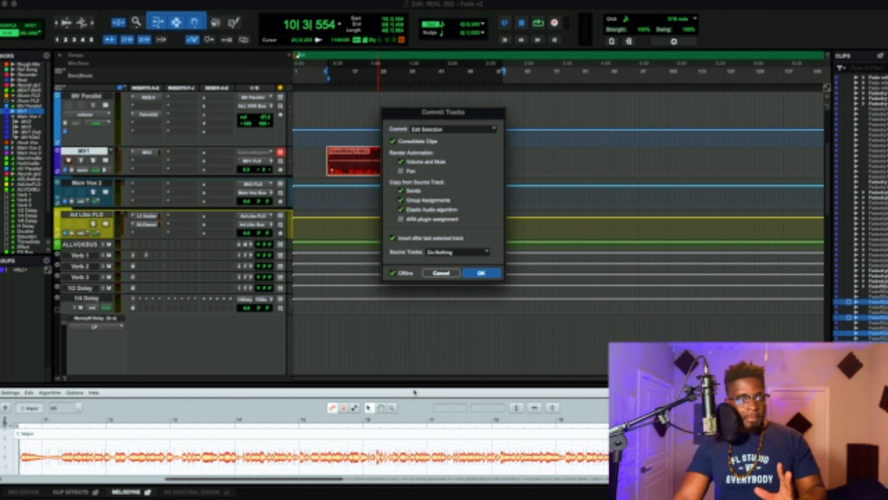
left_click(480, 274)
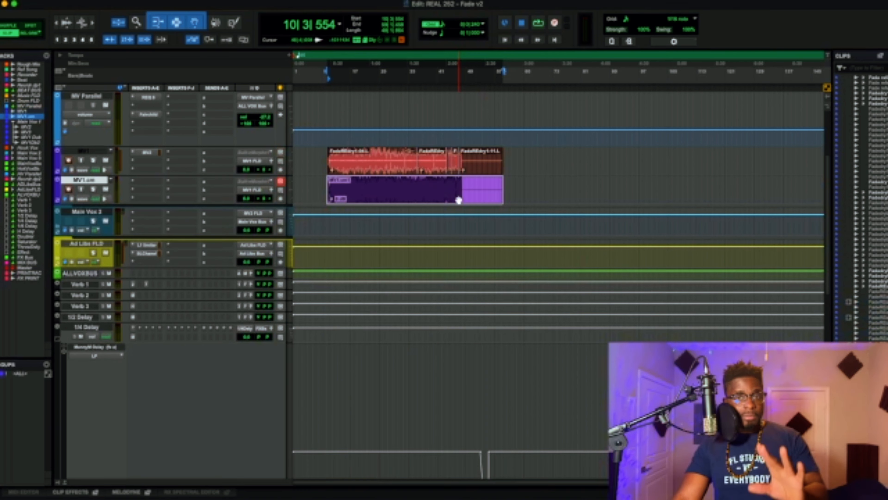
Step: Open the committed, consolidated clip on the MV1.cm track for editing in Melodyne
right_click(402, 185)
mouse_move(450, 311)
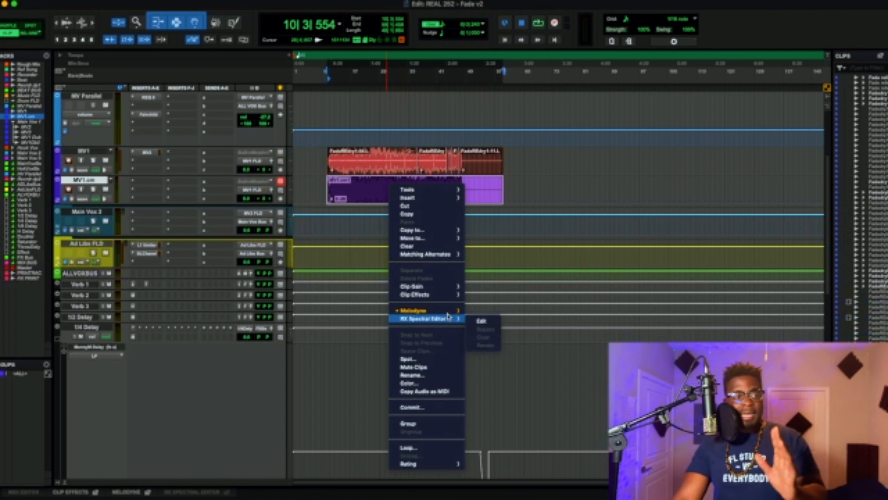
left_click(479, 314)
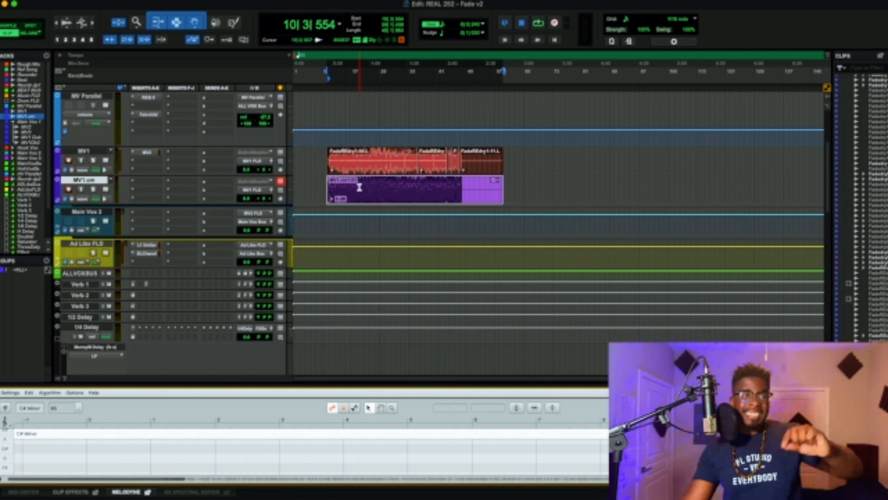
double_click(371, 190)
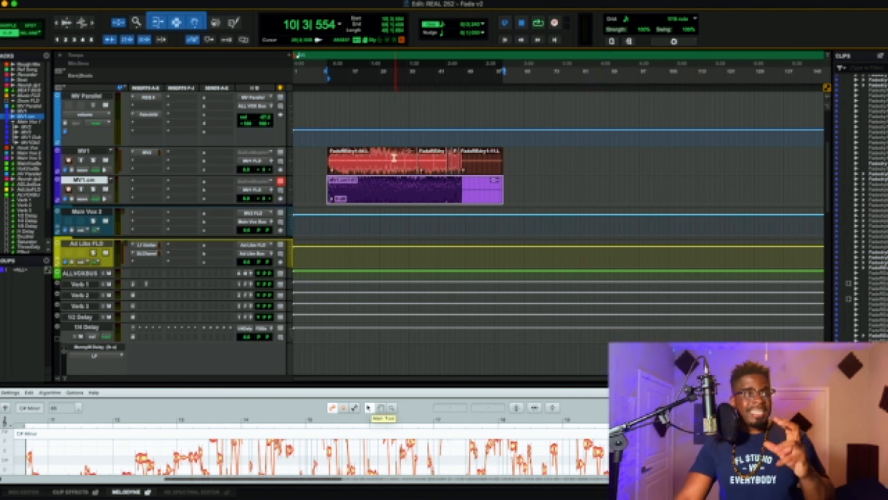
Step: Compare the first original MV1 clip with the committed MV1.cm clip in the Melodyne editor
left_click(384, 162)
scroll(382, 230, "up", 3)
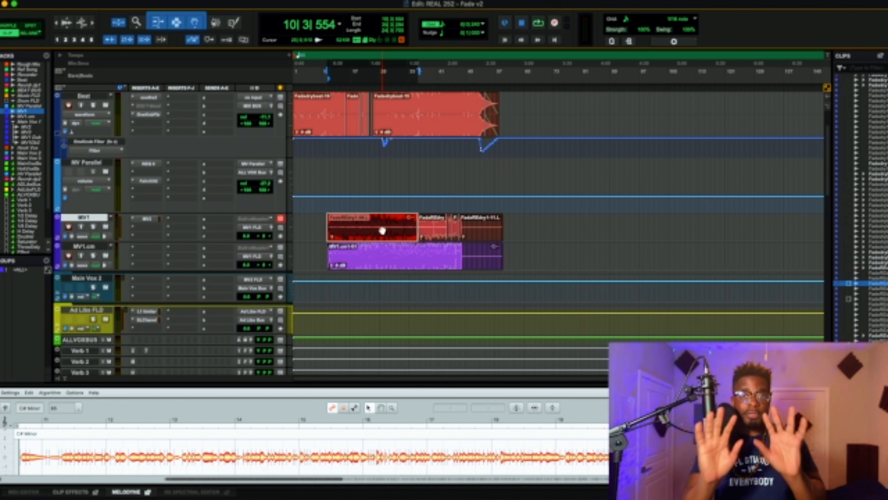
left_click(388, 251)
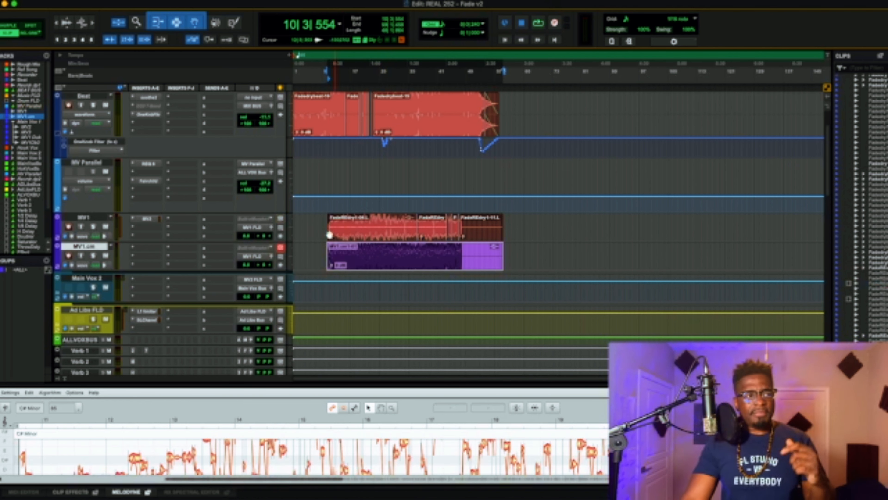
Step: Hide the original MV1 track in the Edit window
left_click(86, 217)
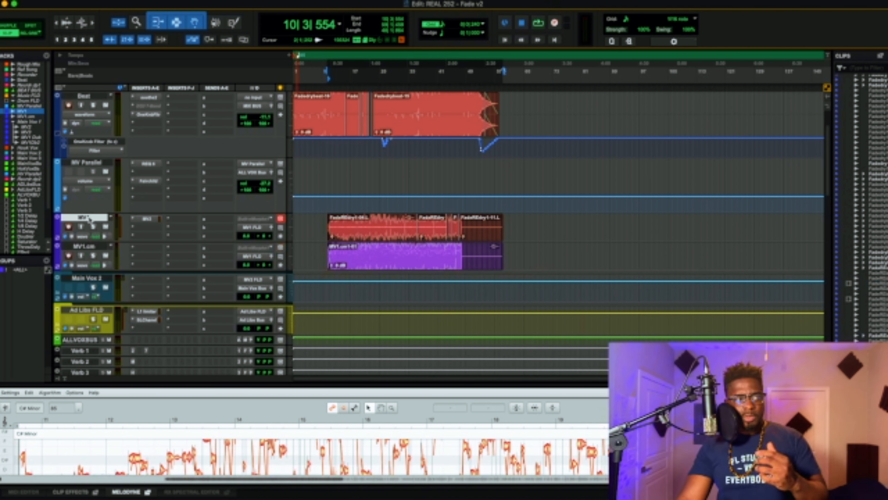
right_click(86, 216)
left_click(130, 229)
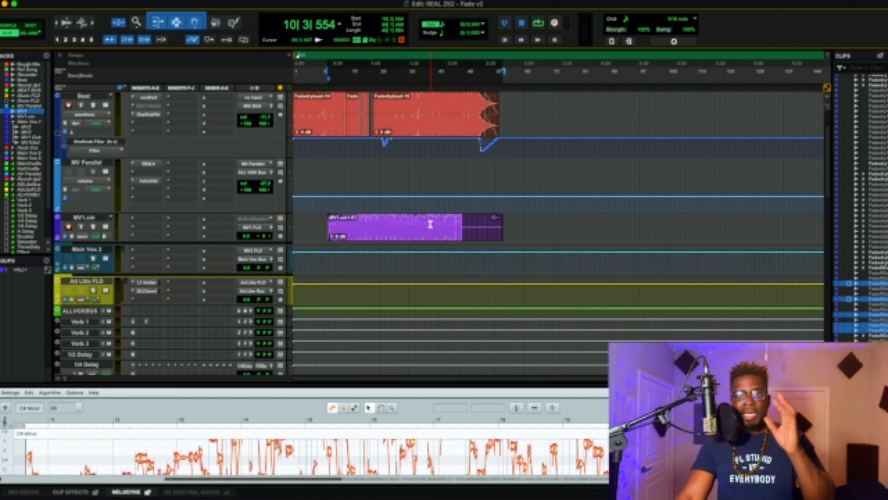
left_click(430, 224)
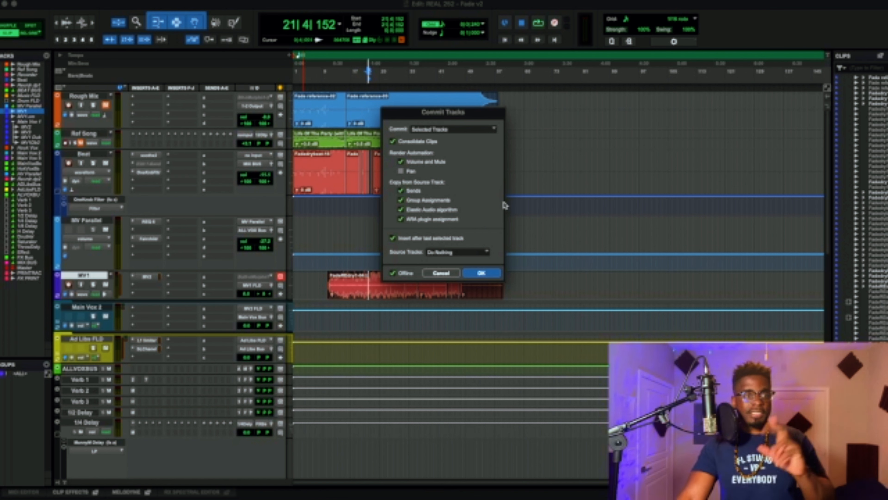
Step: In the commit options for the MV1 track, switch off Offline and set Source Tracks to Delete
left_click(457, 258)
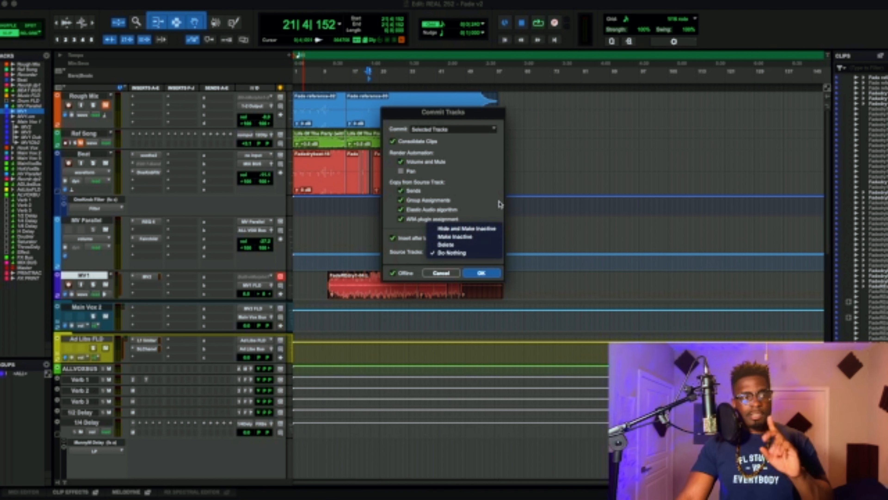
left_click(489, 196)
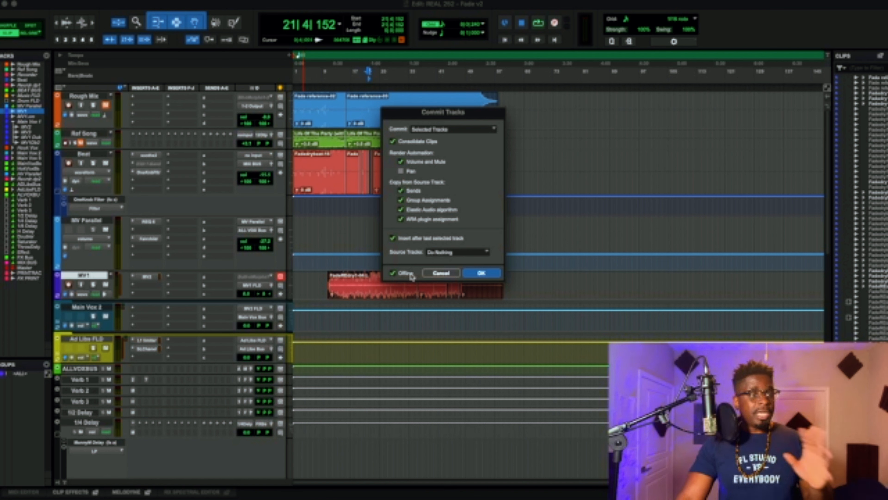
left_click(412, 276)
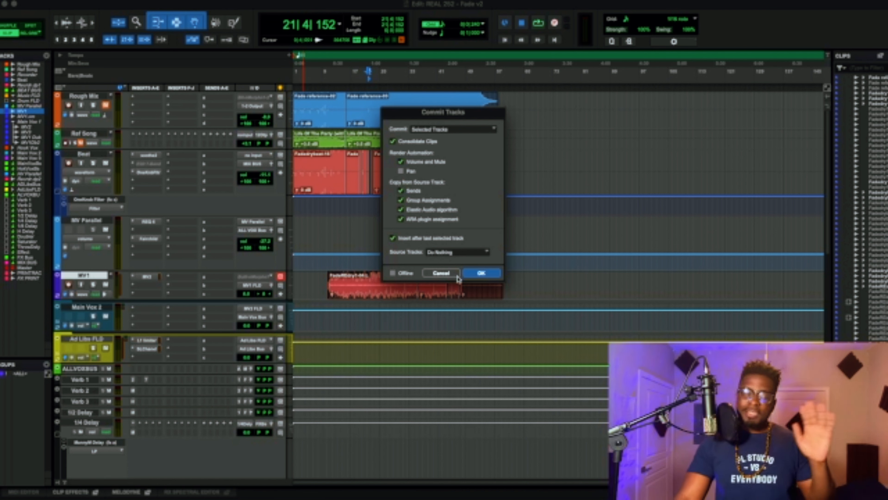
left_click(468, 252)
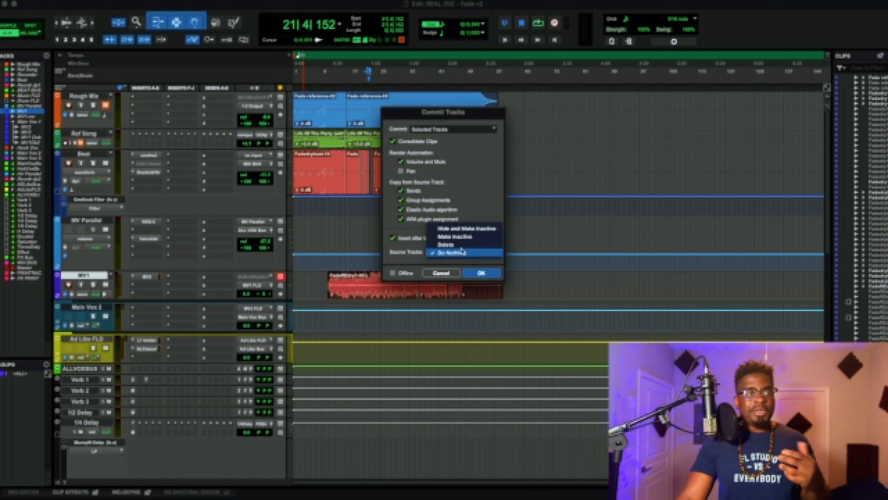
left_click(466, 244)
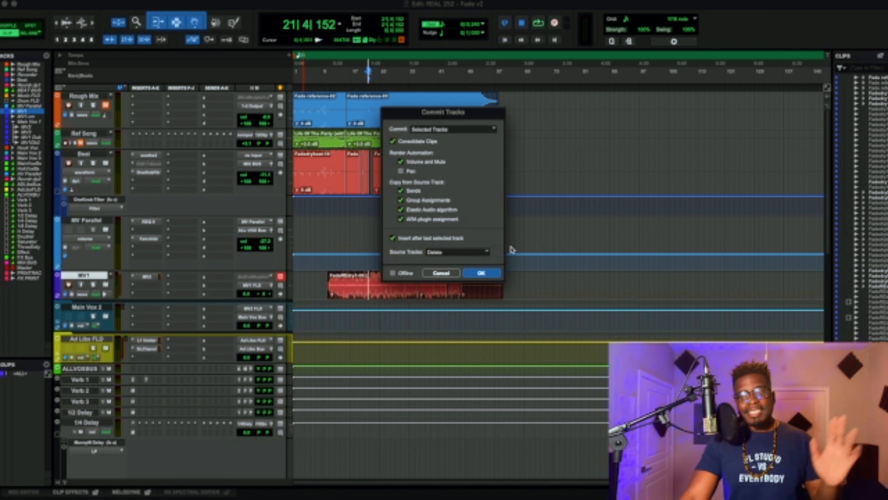